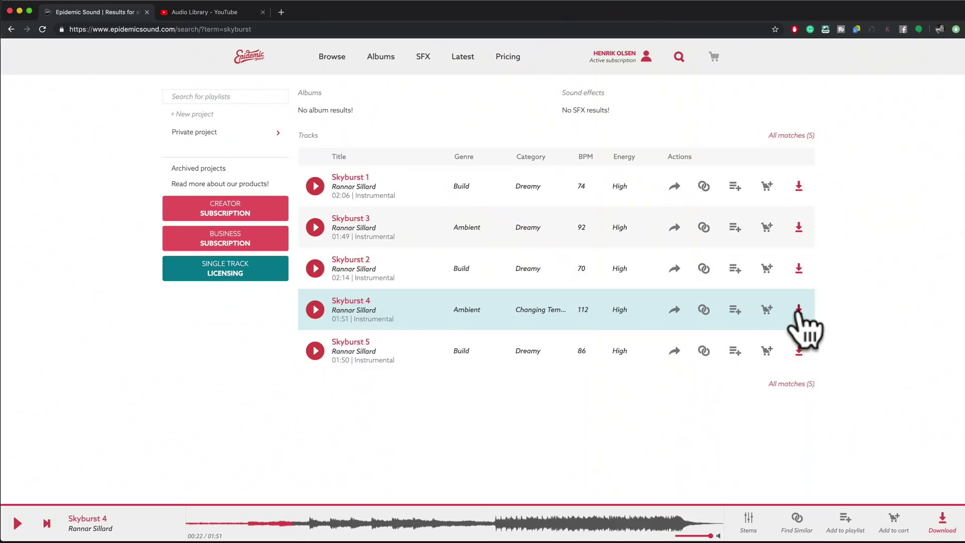
# Download the full mix of Skyburst 4 from Epidemic Sound
pyautogui.click(798, 309)
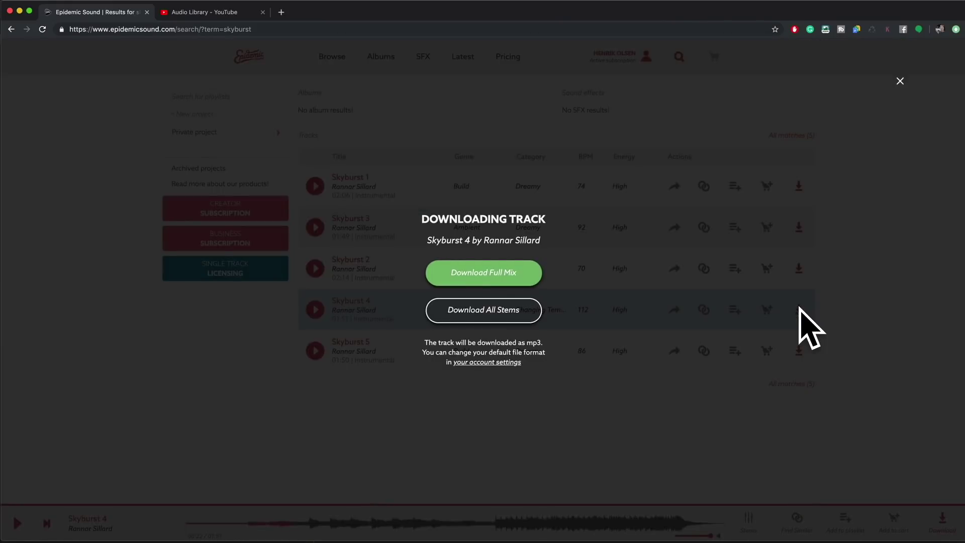
pyautogui.click(486, 274)
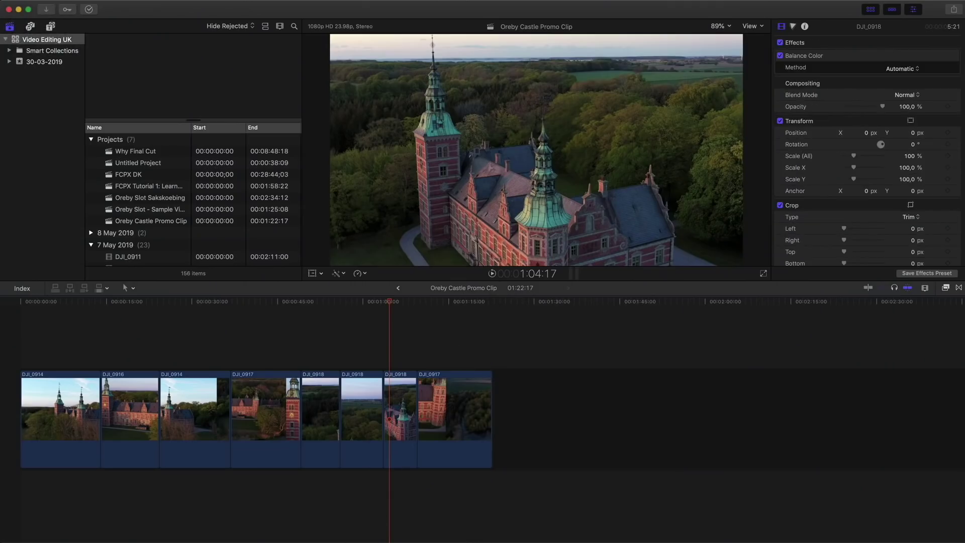
# Drag the ES_Skyburst mp3 from the Downloads folder onto the end of the timeline
pyautogui.press('super+Tab')
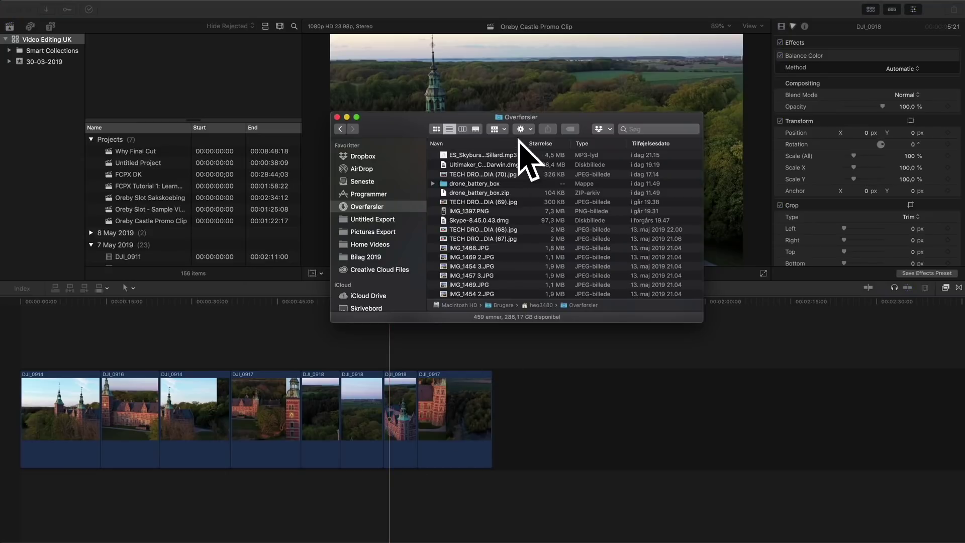
pyautogui.moveTo(459, 153); pyautogui.dragTo(502, 424)
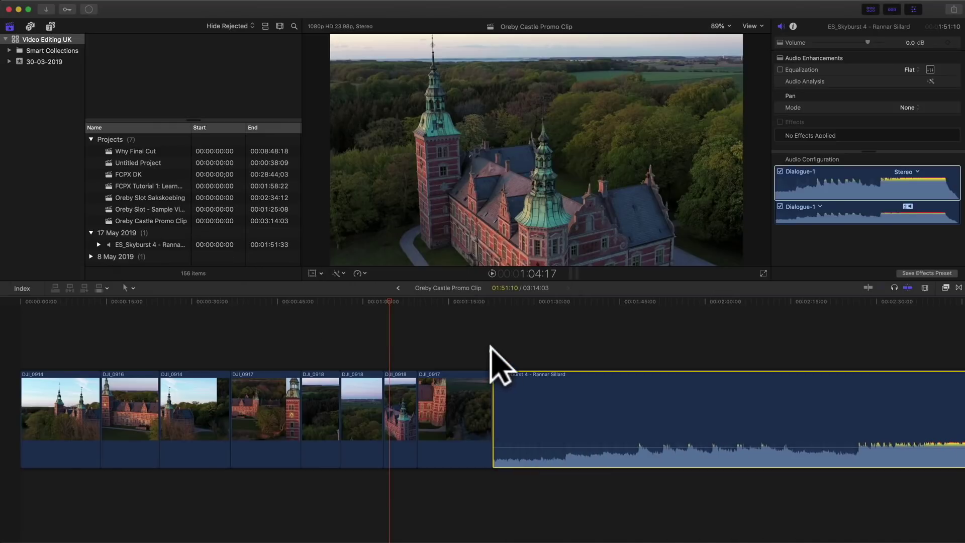
# Trim the Skyburst 4 clip's end and start edges to leave about 50 seconds of music
pyautogui.hscroll(8, 495, 362)
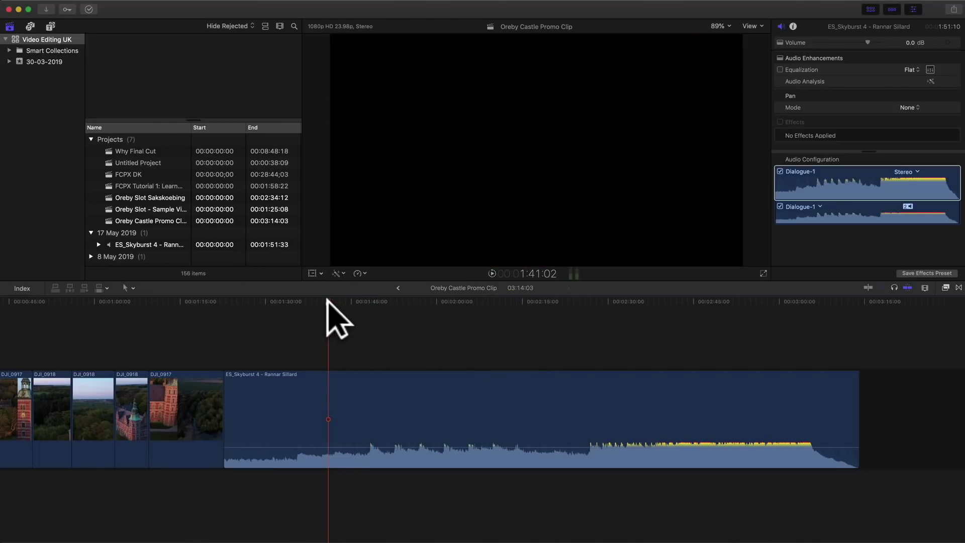
pyautogui.click(579, 380)
pyautogui.hscroll(1, 553, 380)
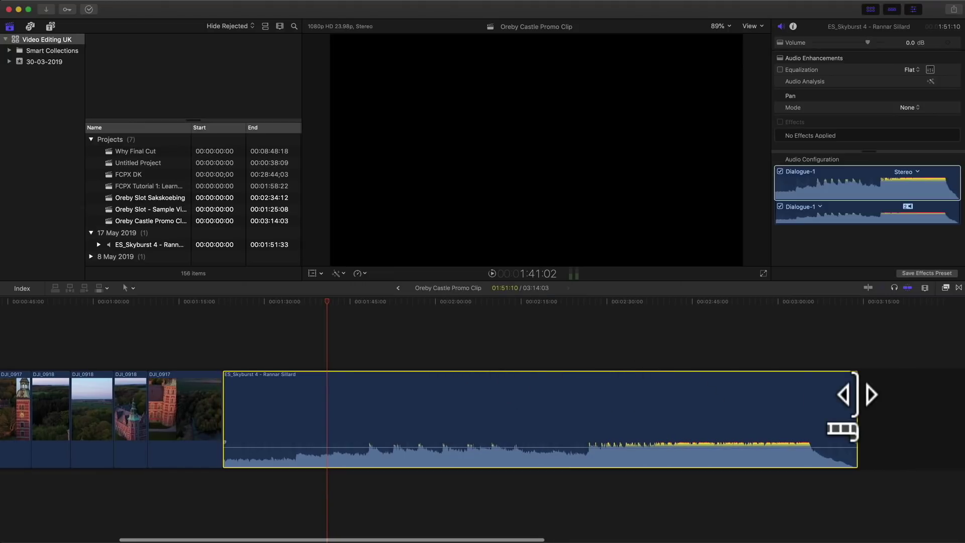
pyautogui.hscroll(-1, 855, 397)
pyautogui.moveTo(856, 402); pyautogui.dragTo(582, 408)
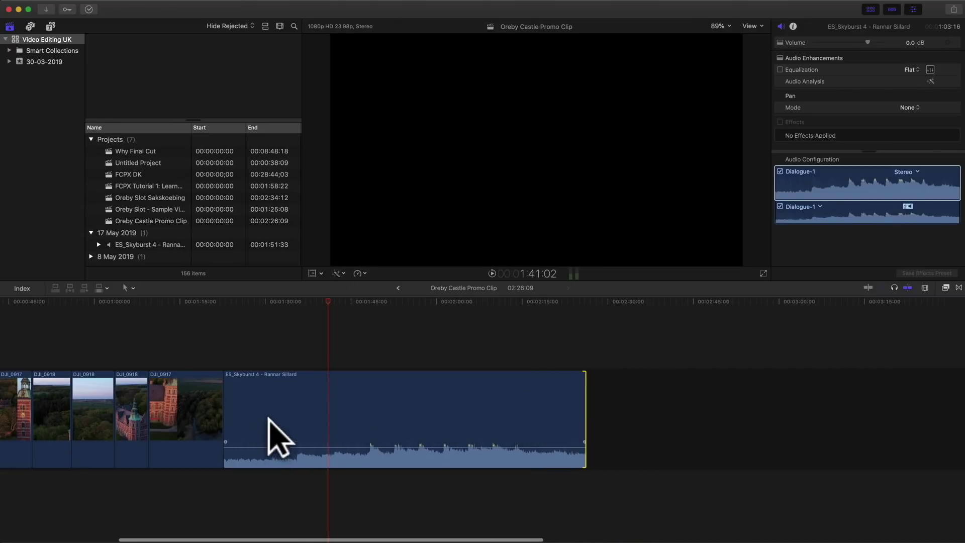
pyautogui.moveTo(227, 408); pyautogui.dragTo(304, 406)
pyautogui.moveTo(438, 410); pyautogui.dragTo(459, 410)
# Zoom the timeline in on the Skyburst 4 music clip
pyautogui.press('super+equal')
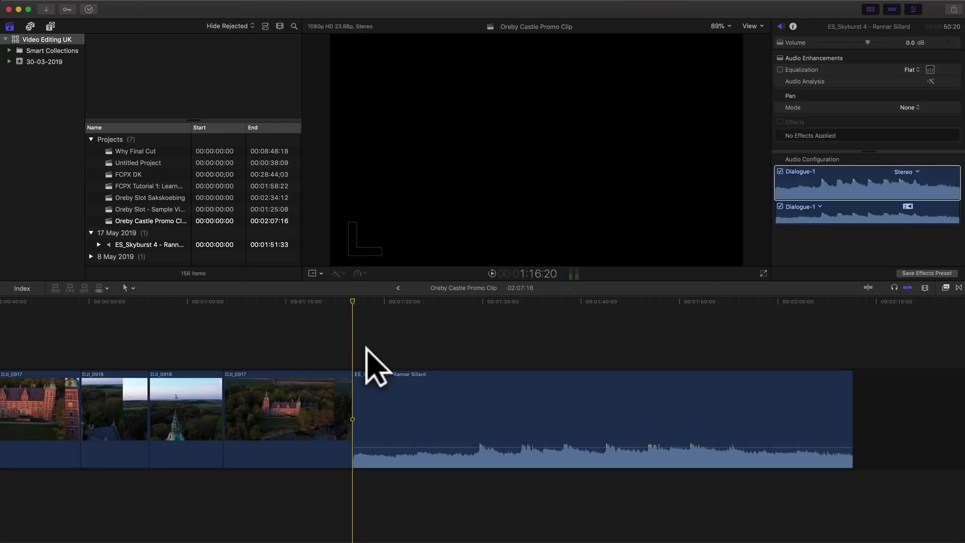
pyautogui.hscroll(-1, 368, 347)
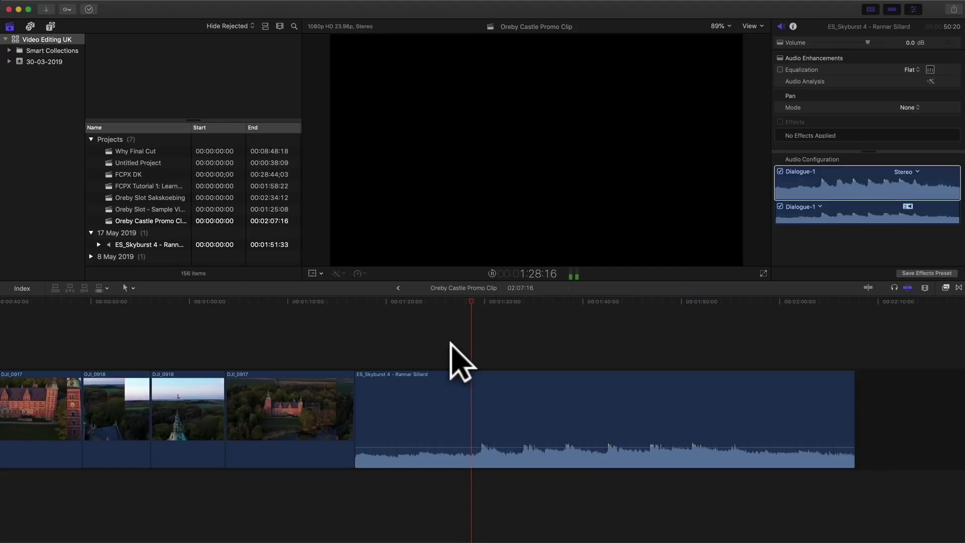
# Mark seven beats on the Skyburst 4 music from about 1:29 onward
pyautogui.press('m')
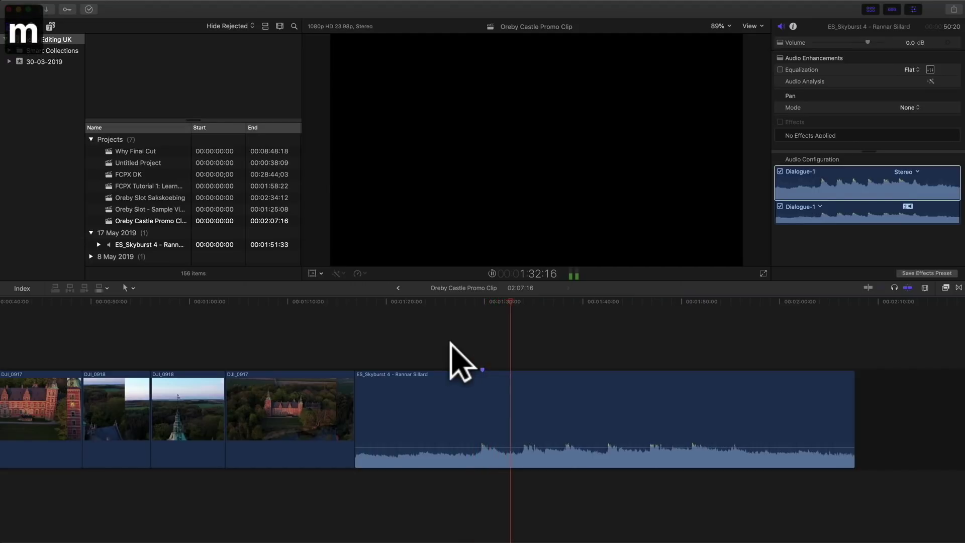
pyautogui.press('m')
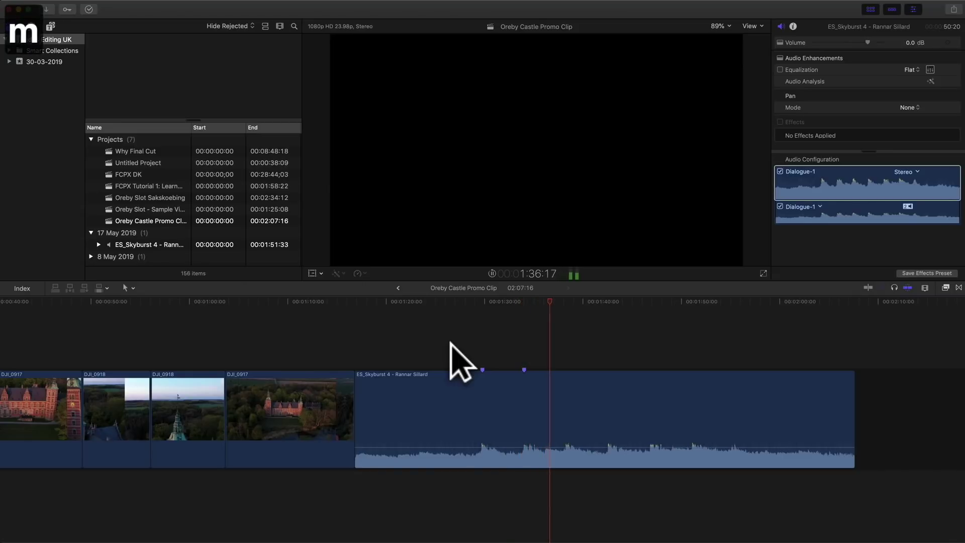
pyautogui.press('m')
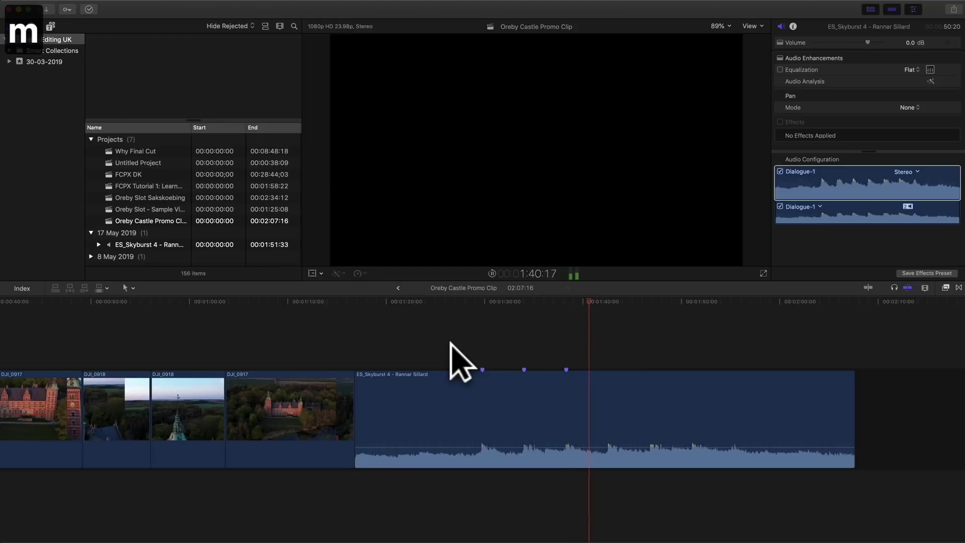
pyautogui.press('m')
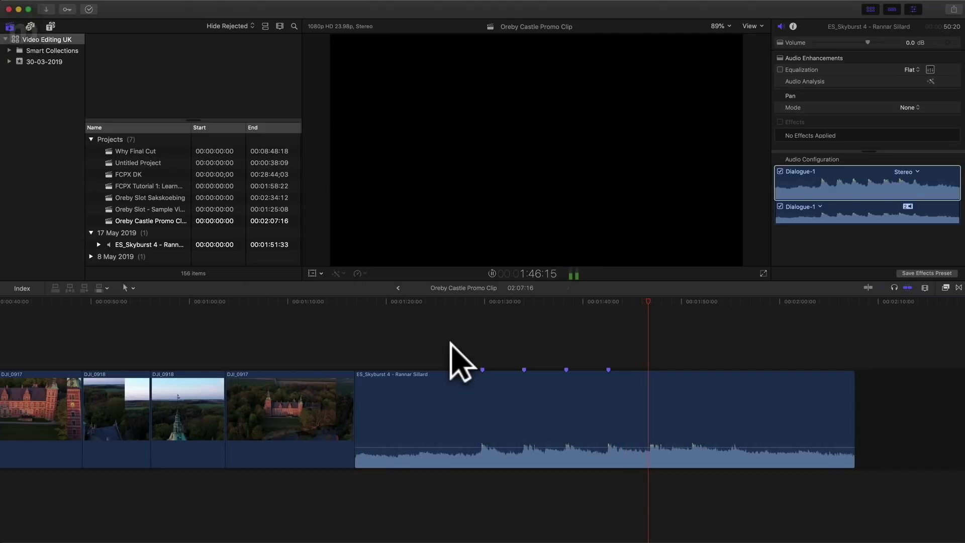
pyautogui.press('m')
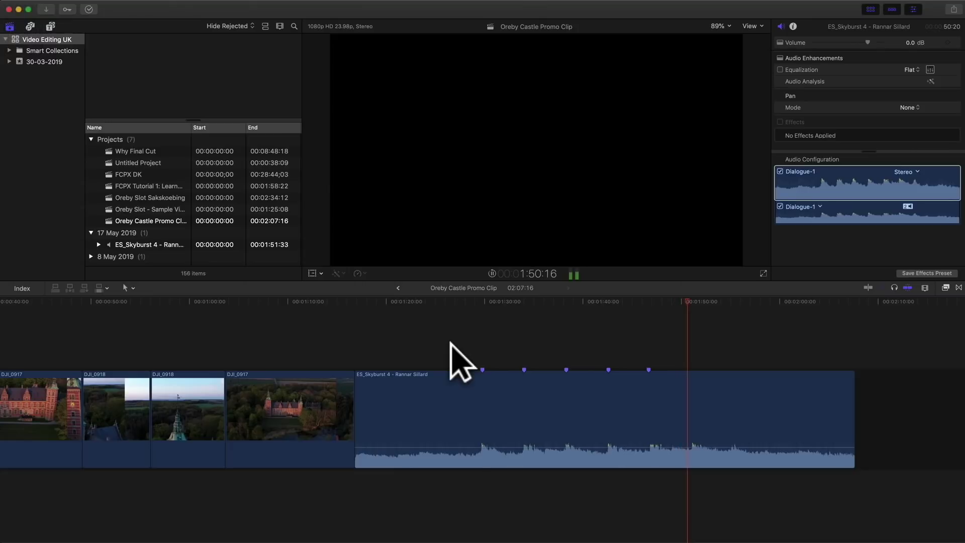
pyautogui.press('m')
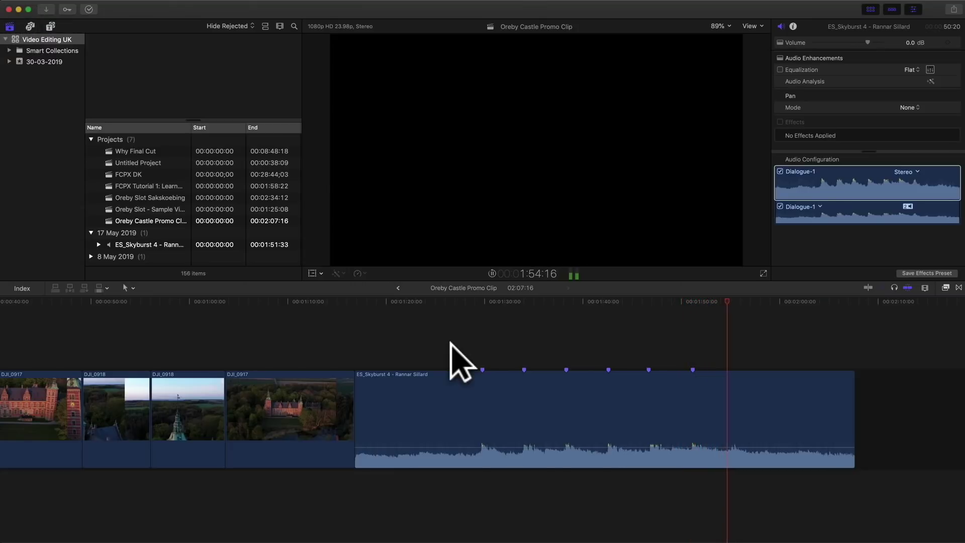
pyautogui.press('m')
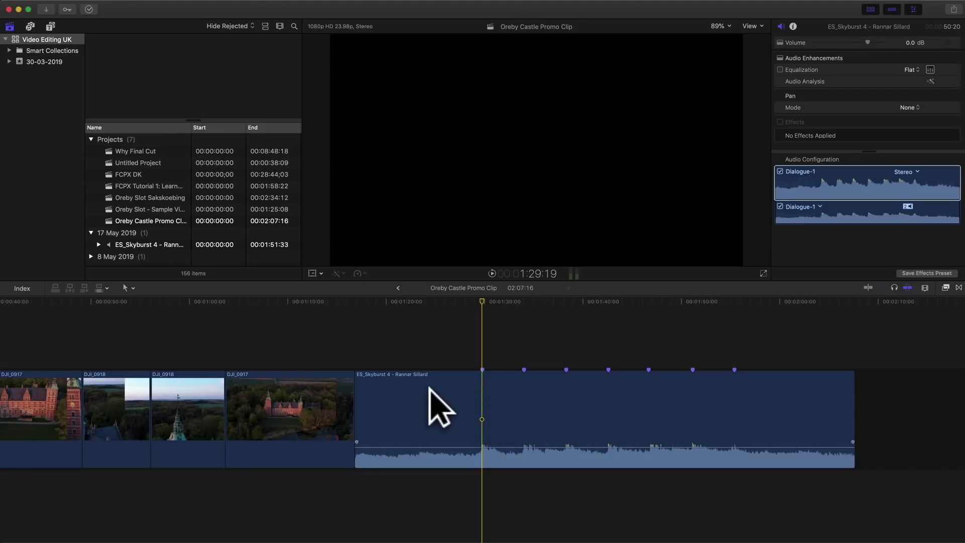
# Move the music clip into a connected lane below the drone shots, aligned to the timeline start
pyautogui.hscroll(-10, 430, 397)
pyautogui.click(698, 387)
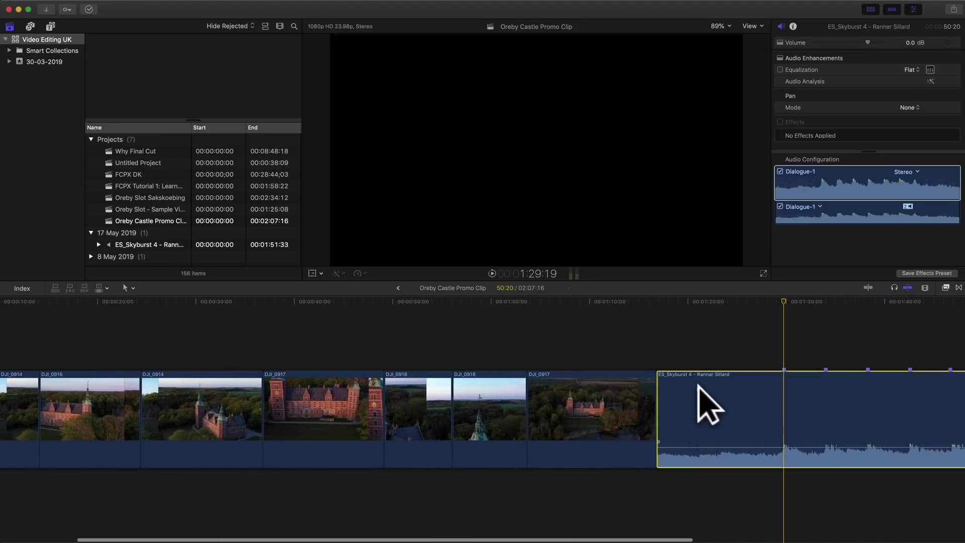
pyautogui.moveTo(698, 387); pyautogui.dragTo(75, 480)
pyautogui.hscroll(-5, 104, 489)
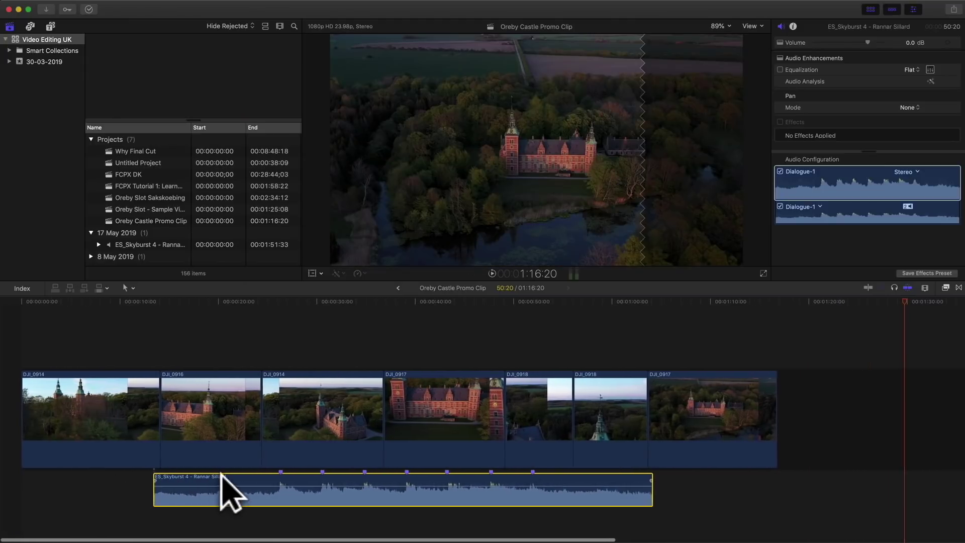
pyautogui.moveTo(221, 475); pyautogui.dragTo(88, 481)
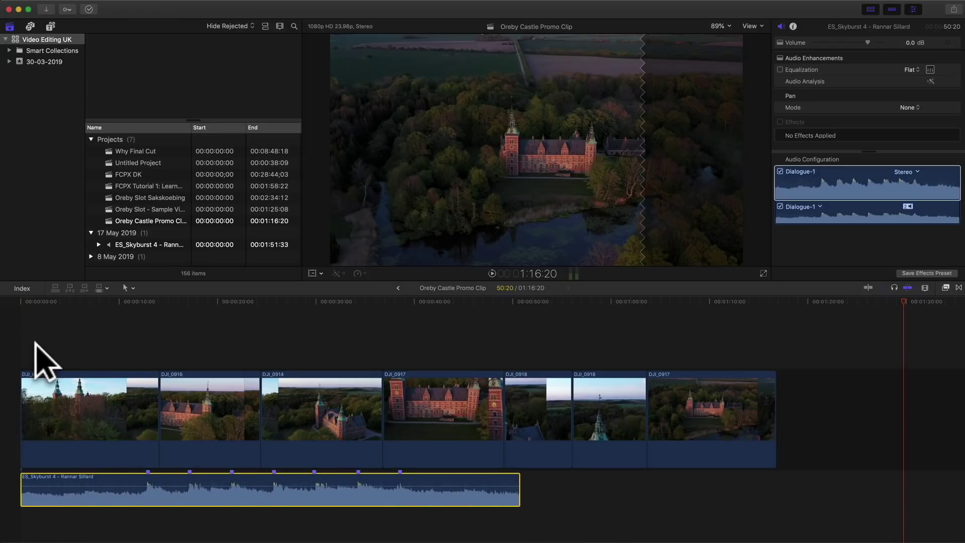
# Park the playhead on the first beat marker and trim the first DJI_0914 clip toward it
pyautogui.click(50, 344)
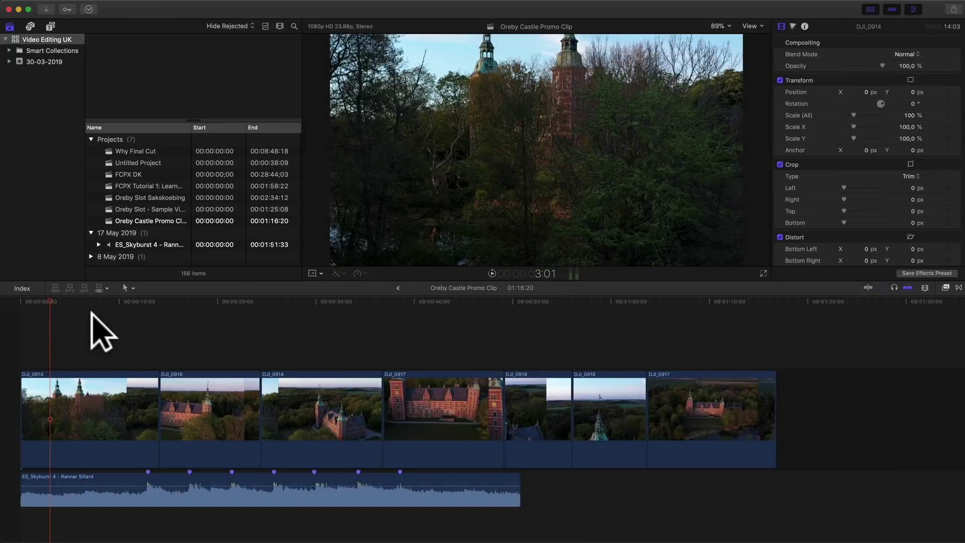
pyautogui.moveTo(91, 312); pyautogui.dragTo(134, 323)
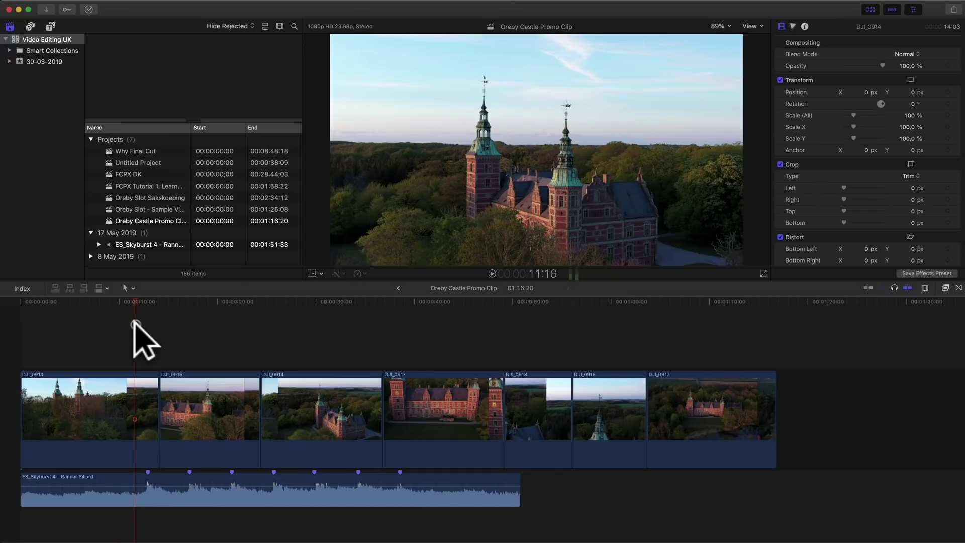
pyautogui.moveTo(156, 395); pyautogui.dragTo(146, 395)
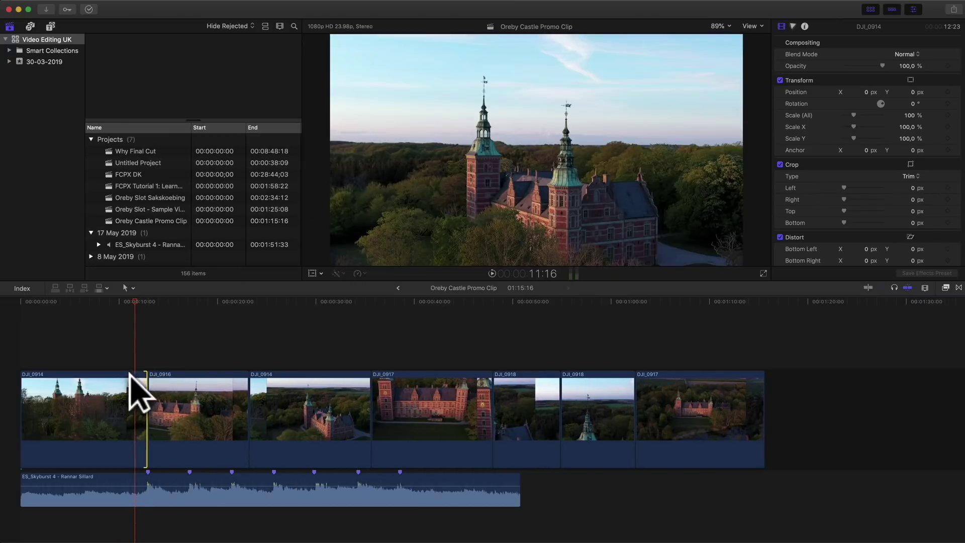
# Shorten DJI_0916, DJI_0914, DJI_0917 and both DJI_0918 clips to end on successive beat markers
pyautogui.press('t')
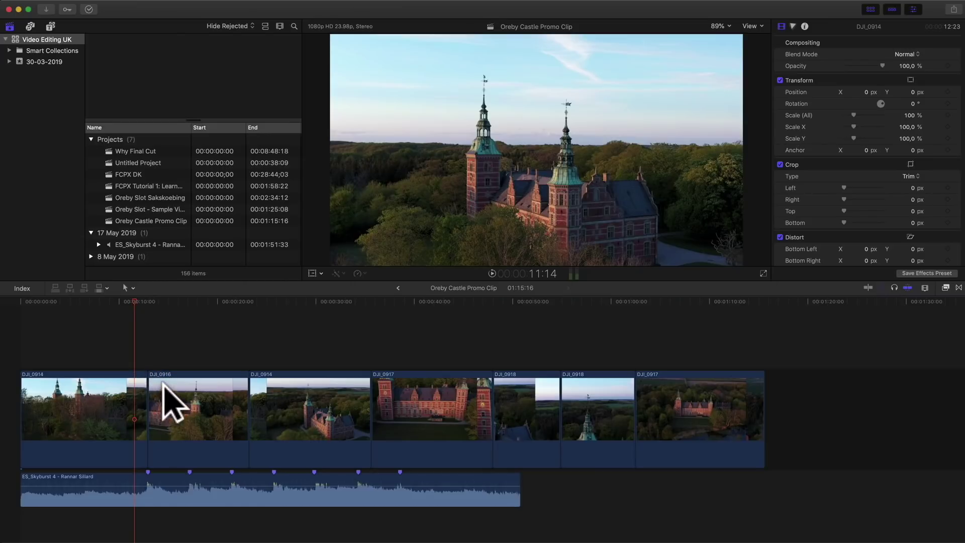
pyautogui.click(149, 304)
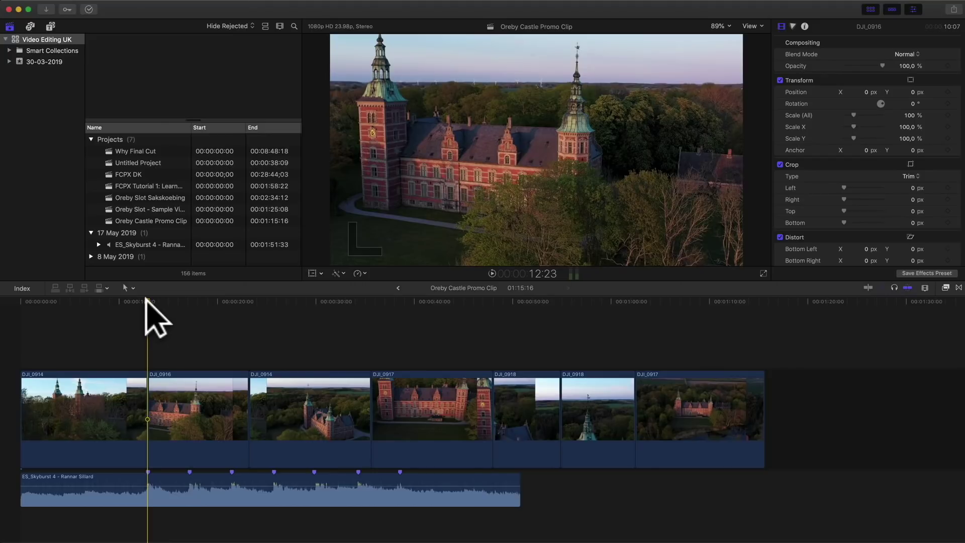
pyautogui.moveTo(248, 389); pyautogui.dragTo(190, 390)
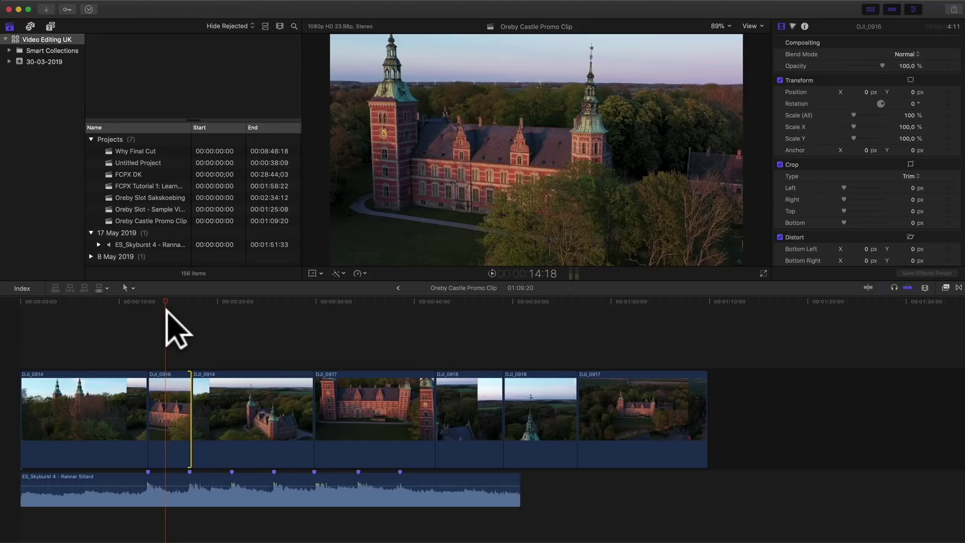
pyautogui.press('space')
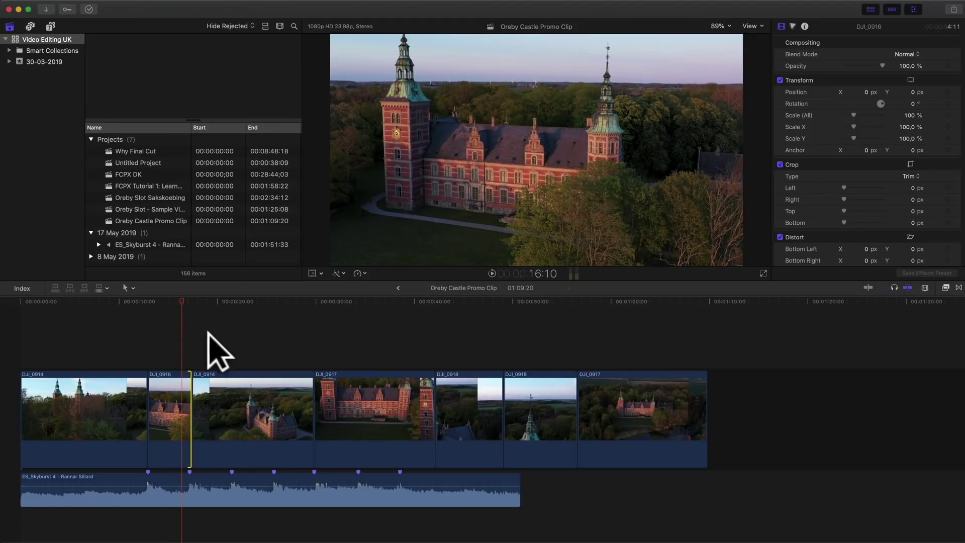
pyautogui.moveTo(313, 402); pyautogui.dragTo(228, 397)
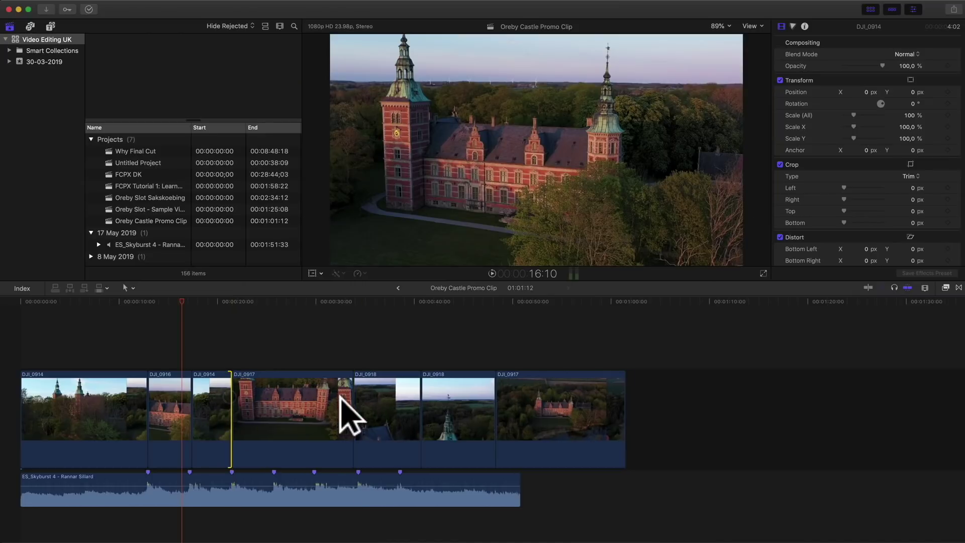
pyautogui.moveTo(350, 403); pyautogui.dragTo(272, 404)
pyautogui.moveTo(340, 399); pyautogui.dragTo(312, 398)
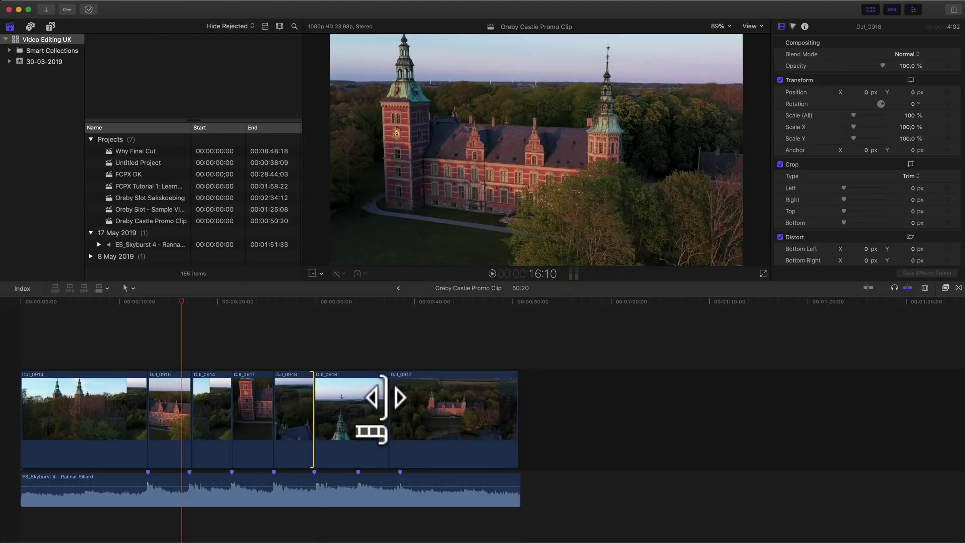
pyautogui.moveTo(384, 400); pyautogui.dragTo(358, 400)
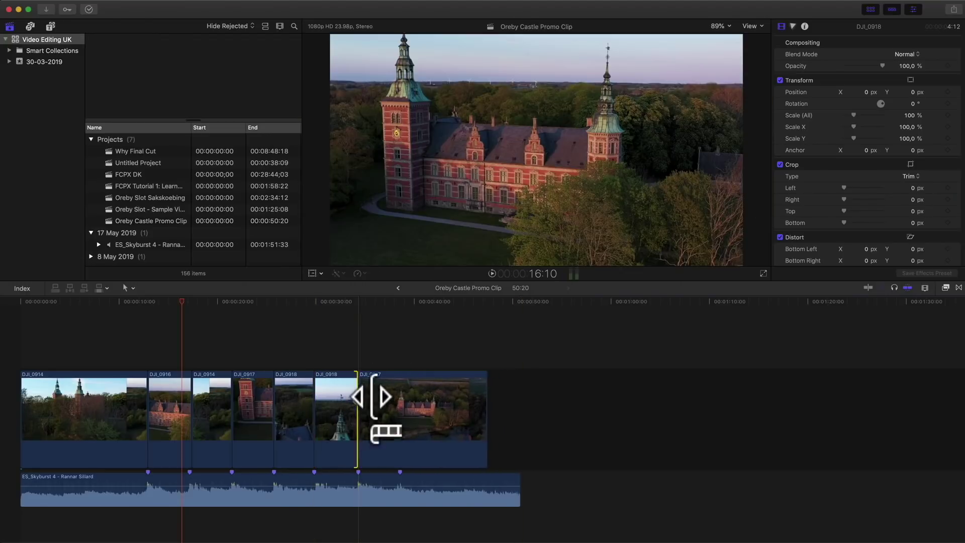
# Review the trims and extend DJI_0914 so its cut lands on the first marker
pyautogui.click(334, 347)
pyautogui.click(140, 330)
pyautogui.click(114, 334)
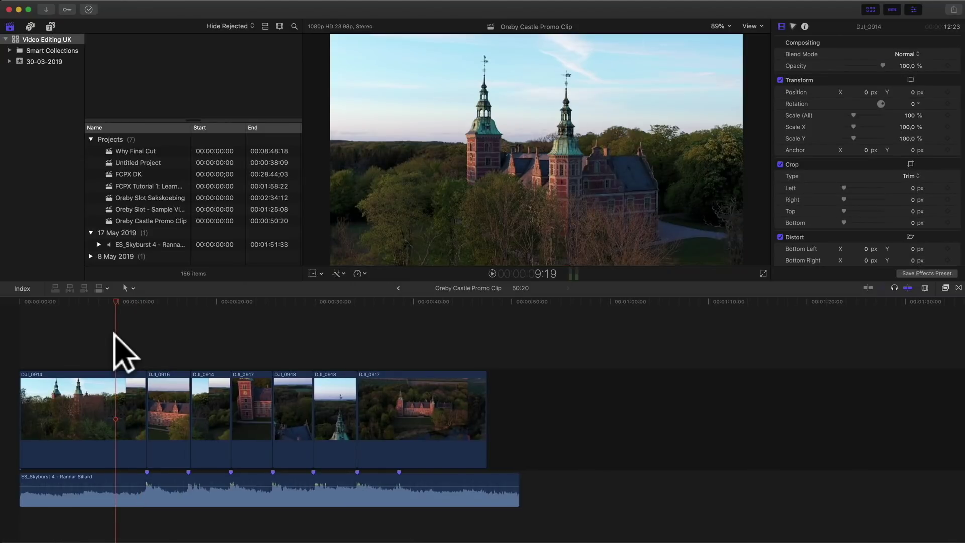
pyautogui.hscroll(1, 114, 334)
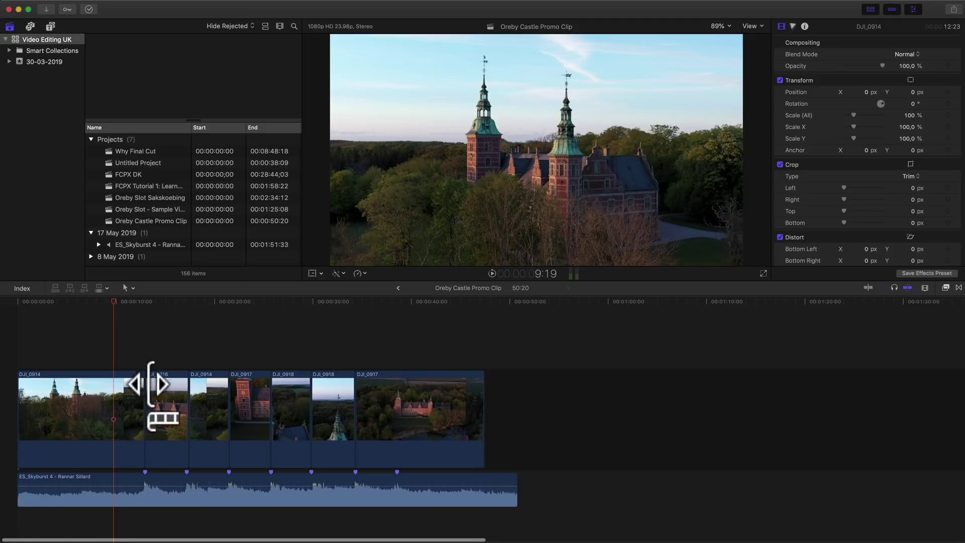
pyautogui.moveTo(145, 397); pyautogui.dragTo(144, 397)
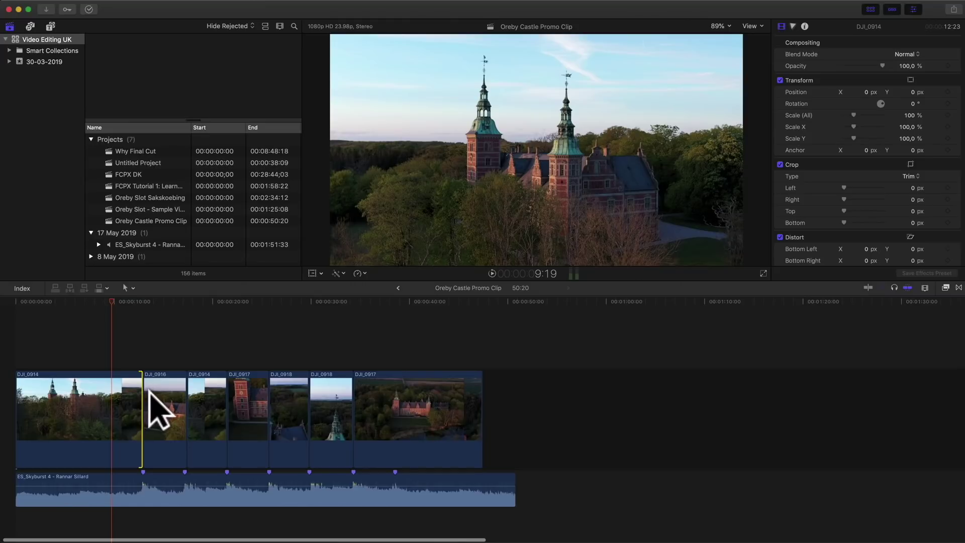
pyautogui.click(102, 347)
pyautogui.hscroll(2, 102, 346)
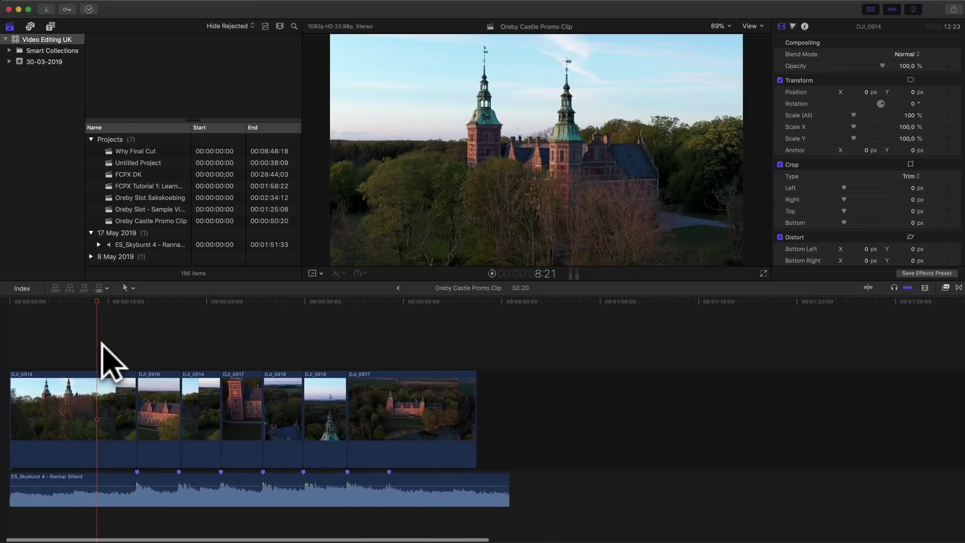
# Play back the opening cuts, stop, and park the playhead at 24:01 on DJI_0917
pyautogui.click(76, 343)
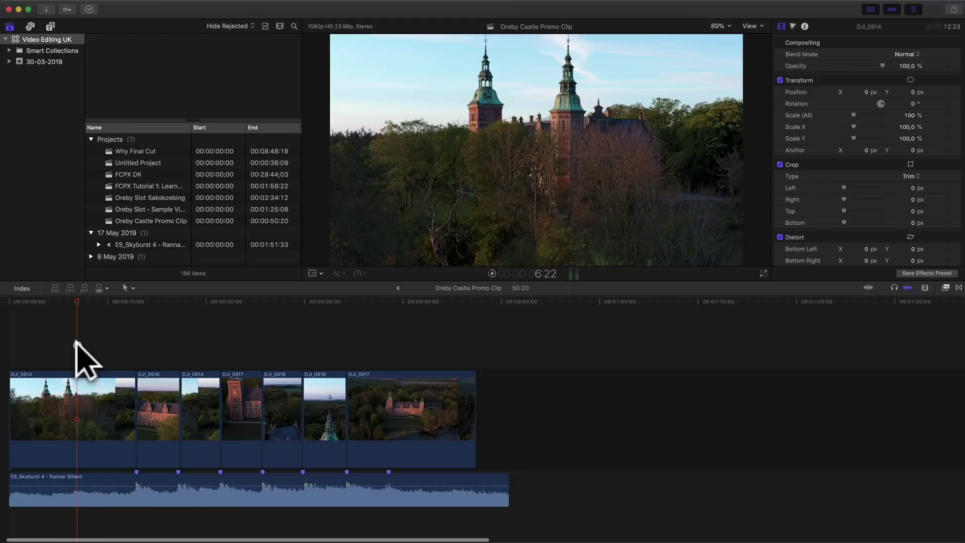
pyautogui.press('space')
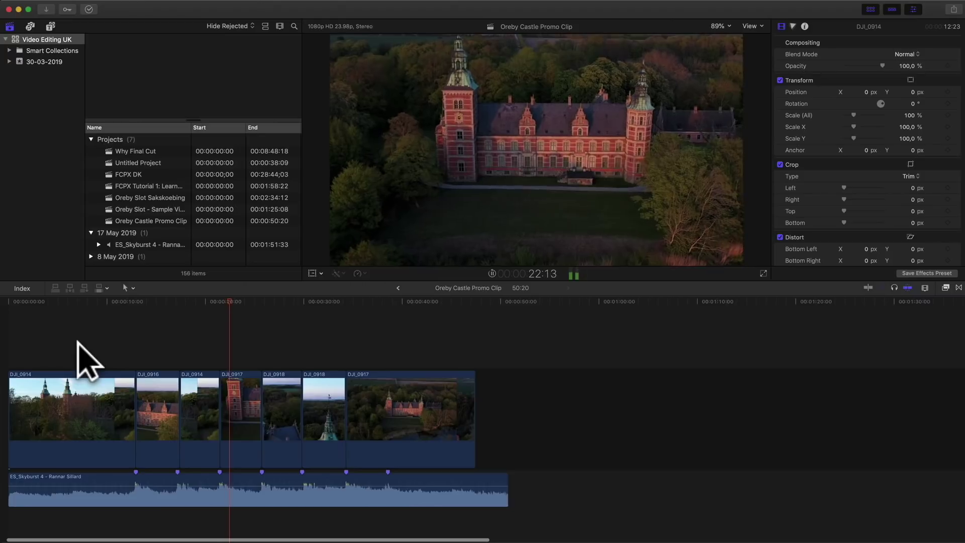
pyautogui.press('k')
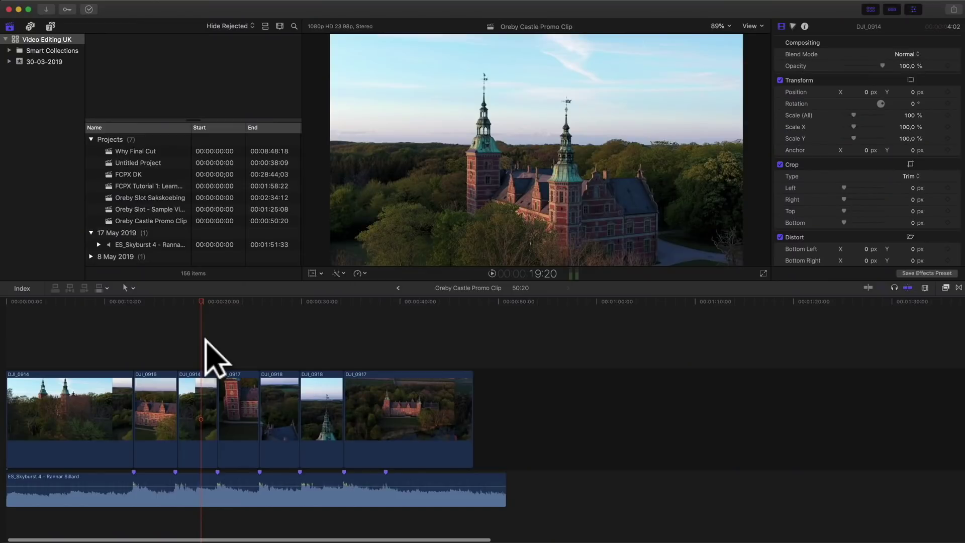
pyautogui.click(241, 347)
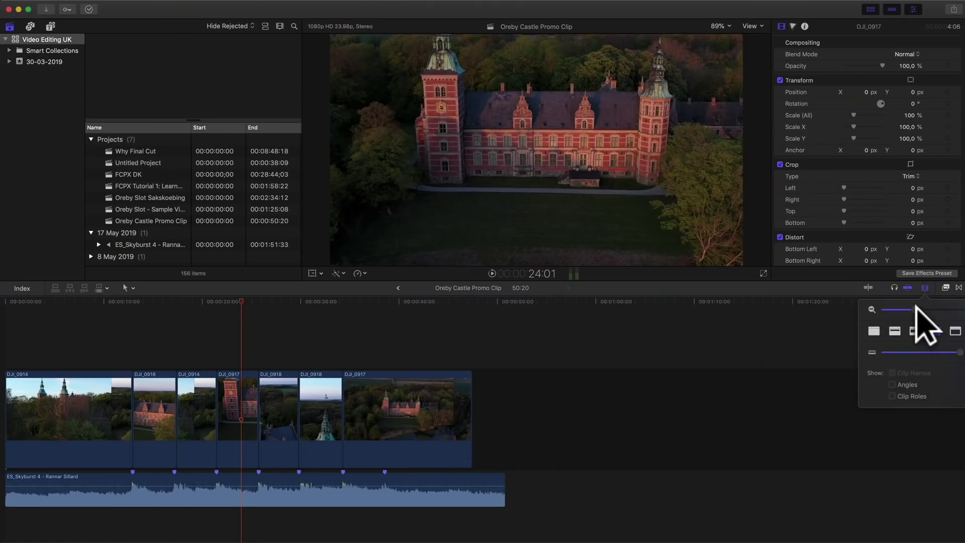
# Zoom the timeline in and roll the cut between the two DJI_0918 clips six frames later onto the marker
pyautogui.moveTo(915, 306); pyautogui.dragTo(938, 306)
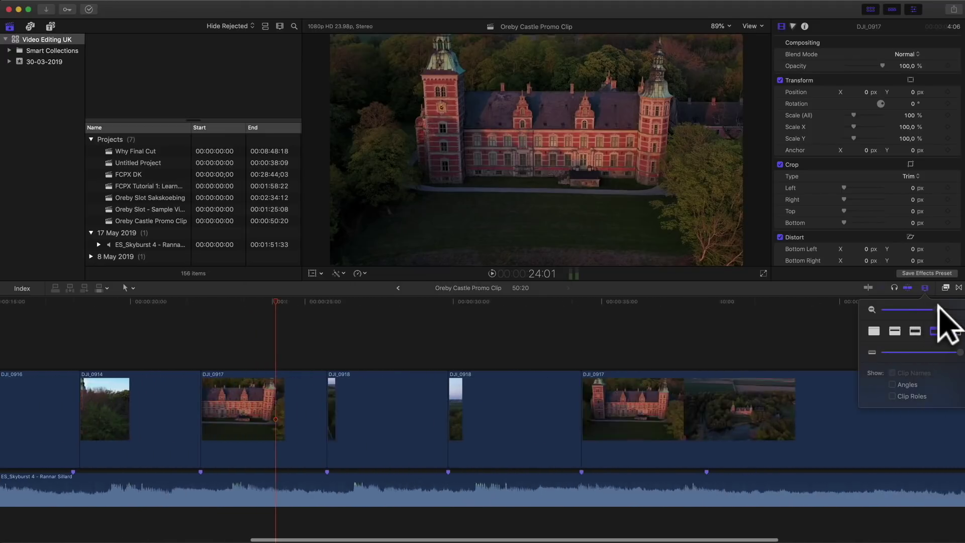
pyautogui.click(308, 347)
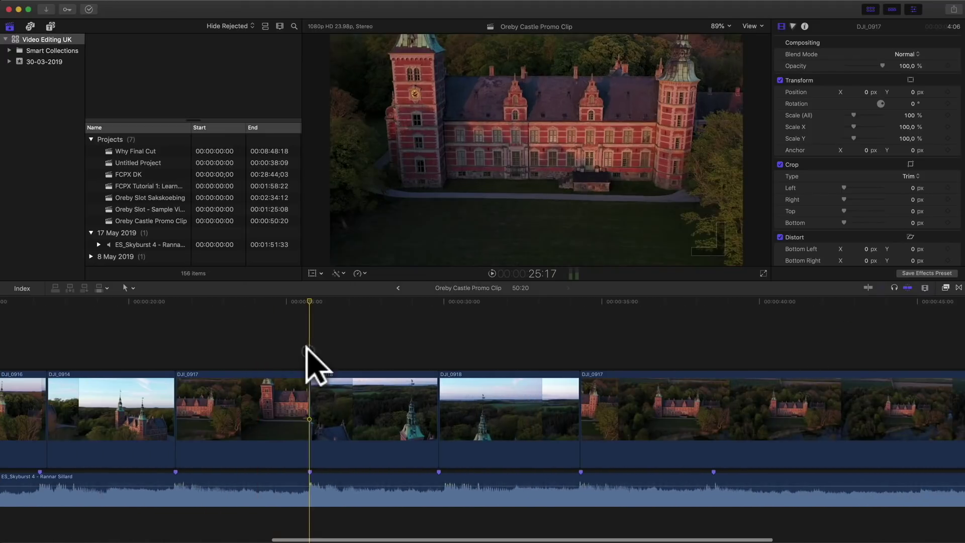
pyautogui.moveTo(308, 301); pyautogui.dragTo(379, 324)
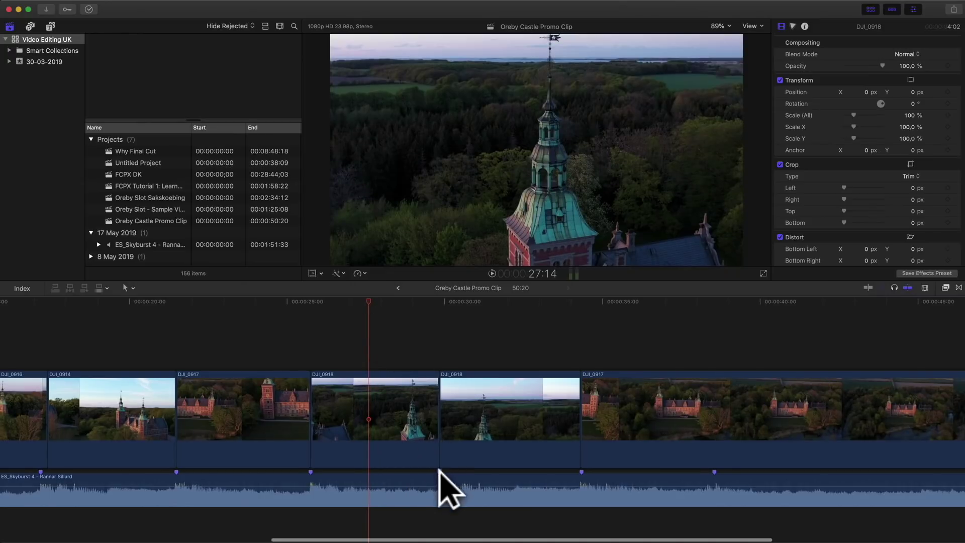
pyautogui.moveTo(442, 417); pyautogui.dragTo(443, 415)
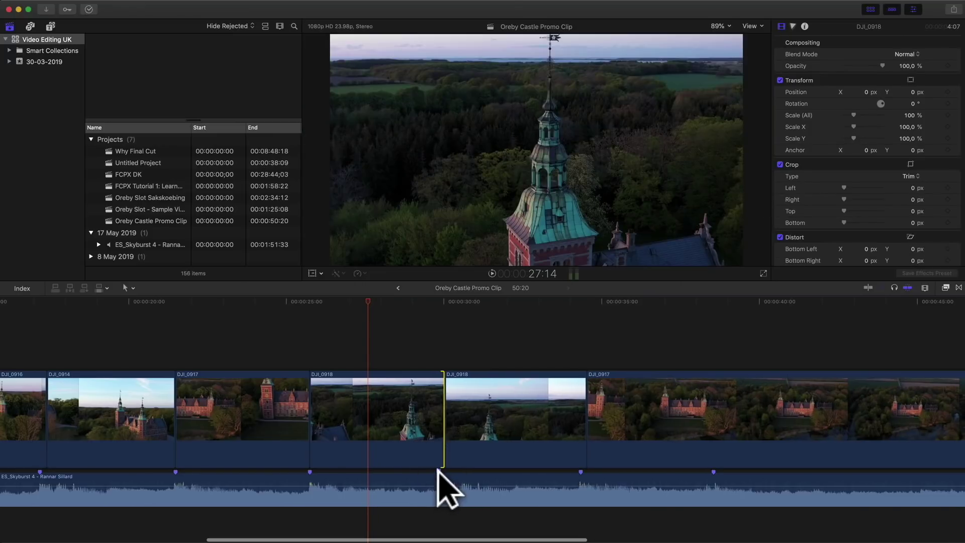
# Delete the music marker at the DJI_0918 cut, trim the DJI_0917 cut, and blade the music there
pyautogui.rightClick(439, 470)
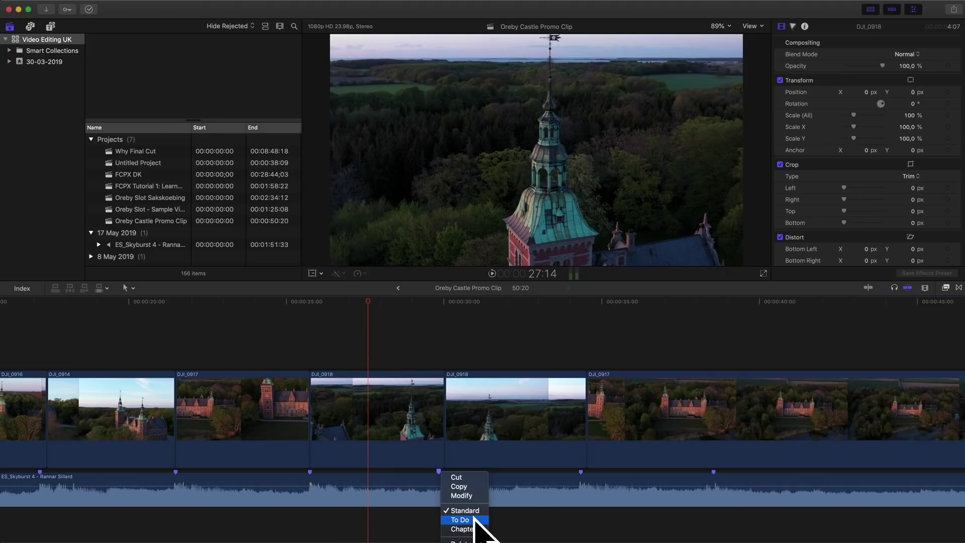
pyautogui.click(462, 540)
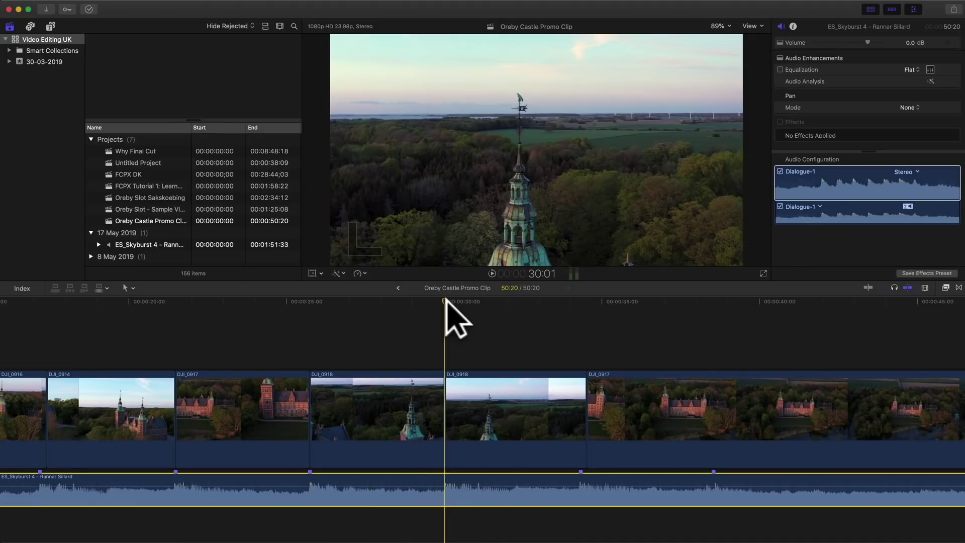
pyautogui.click(422, 350)
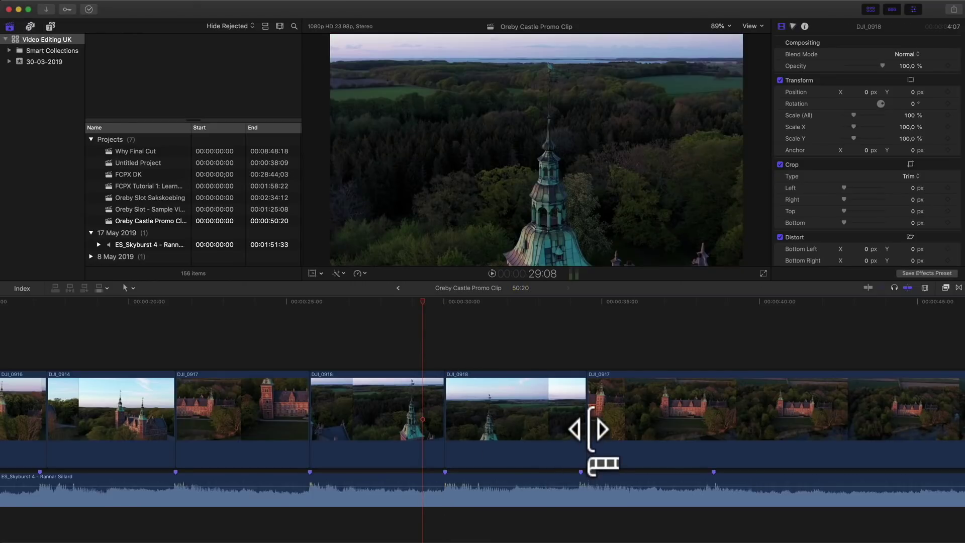
pyautogui.moveTo(584, 427); pyautogui.dragTo(580, 427)
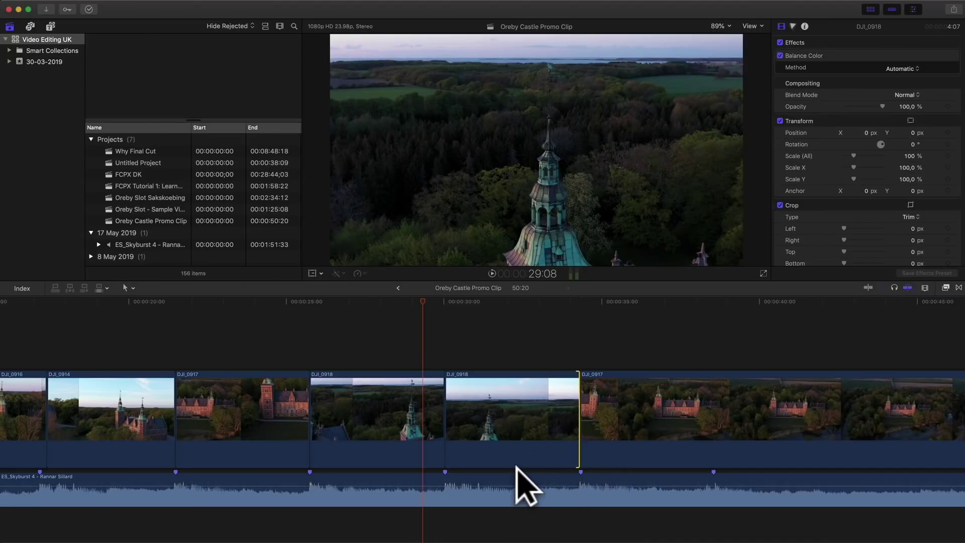
pyautogui.press('b')
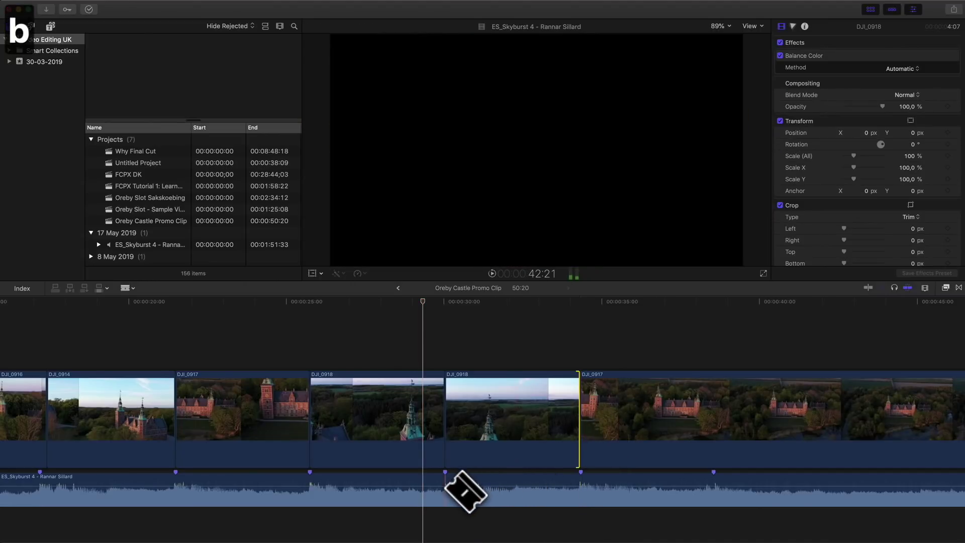
pyautogui.click(445, 486)
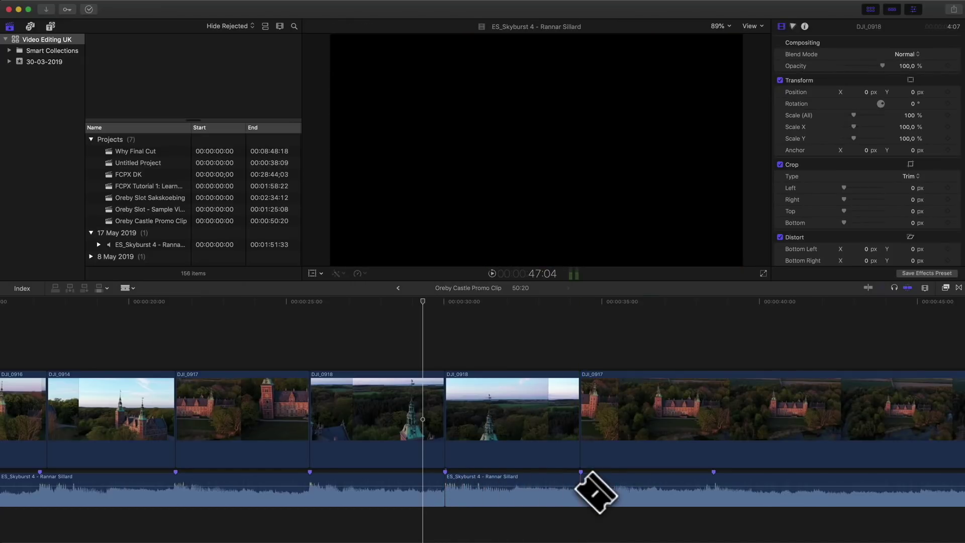
# Lengthen the second DJI_0918 clip to the next marker, delete that marker, and split the music there
pyautogui.press('a')
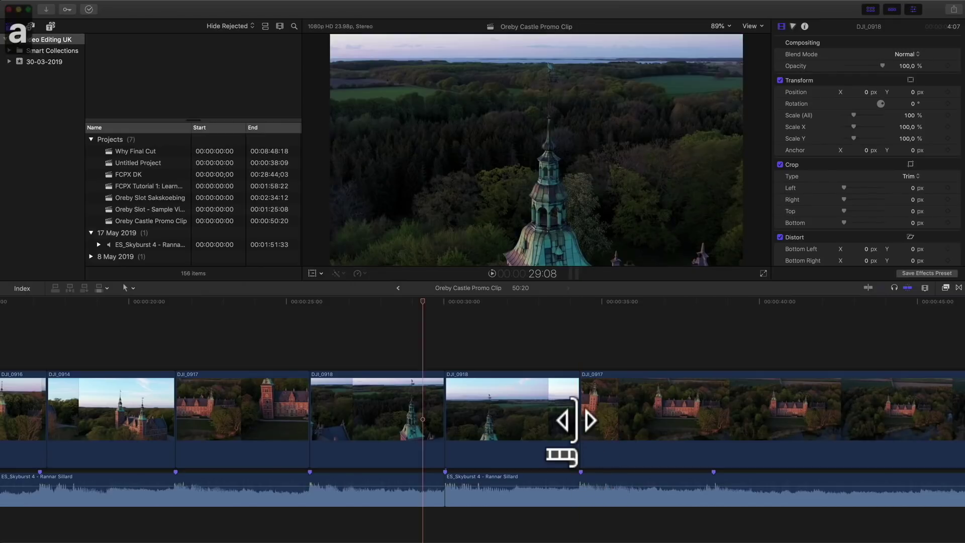
pyautogui.moveTo(578, 420); pyautogui.dragTo(593, 420)
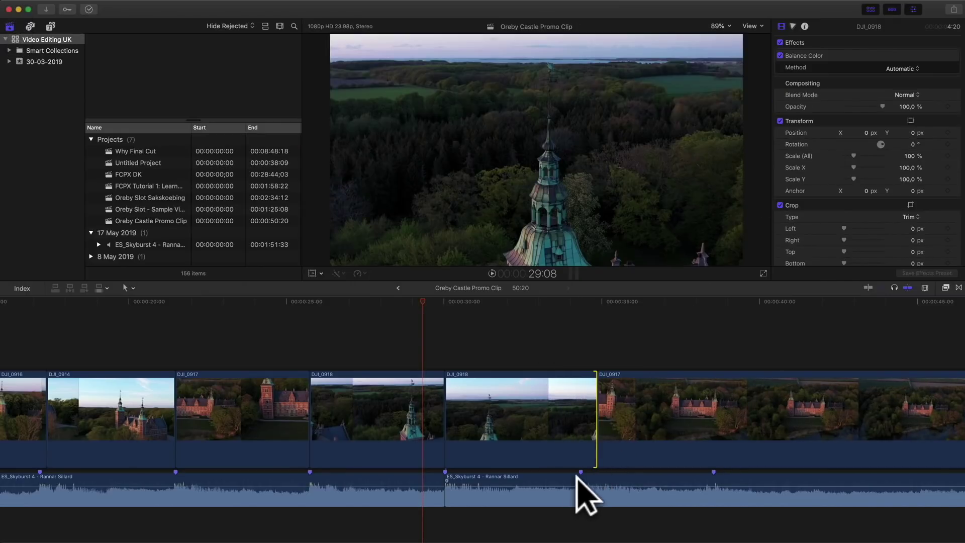
pyautogui.rightClick(580, 472)
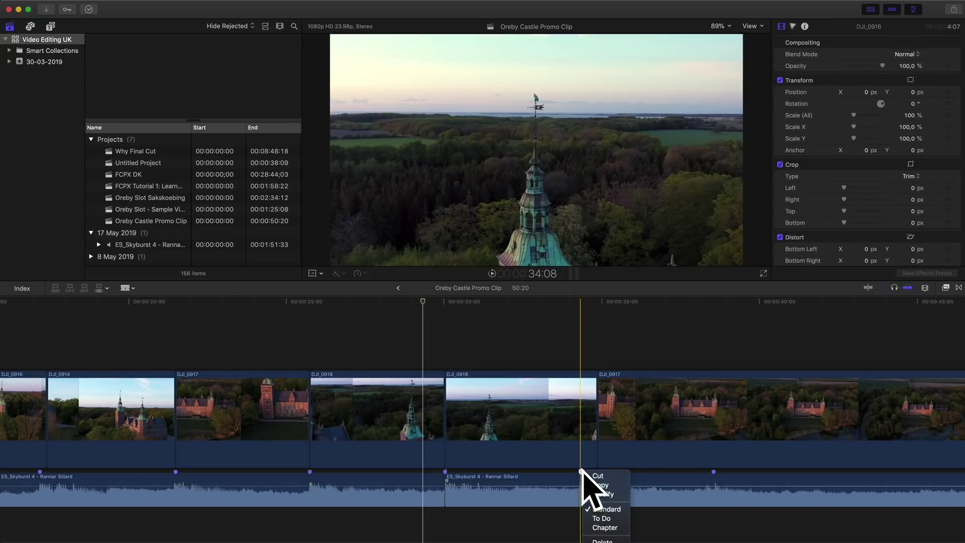
pyautogui.click(601, 541)
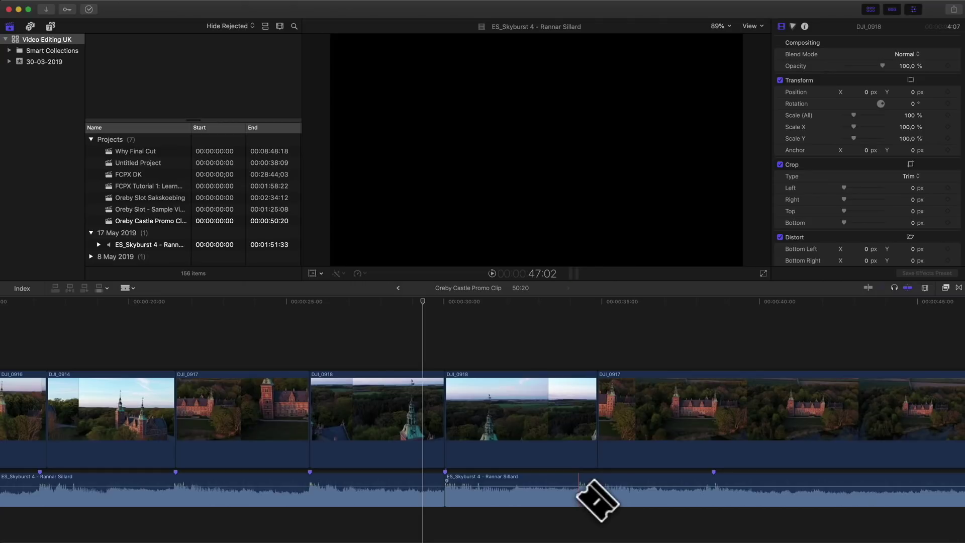
pyautogui.click(578, 482)
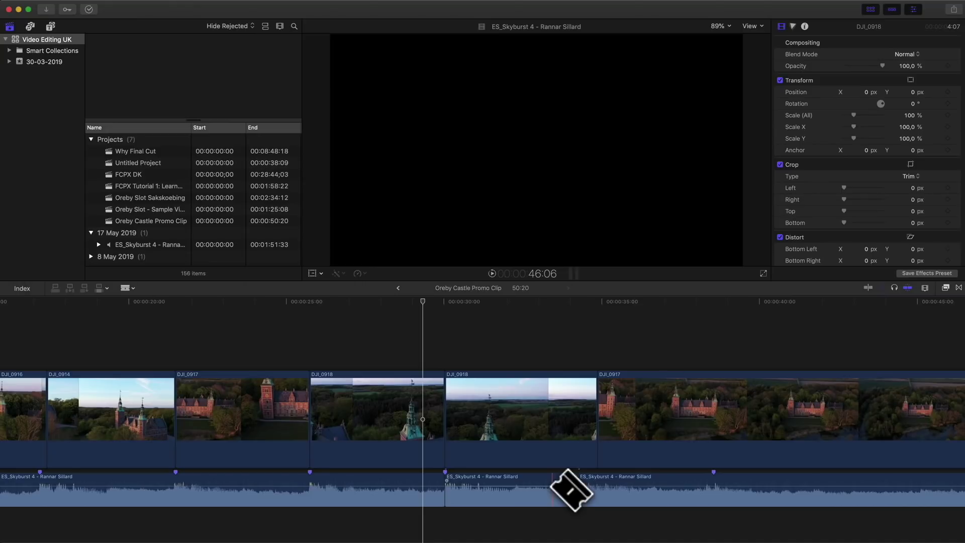
# Delete the music piece between the two splits
pyautogui.press('a')
pyautogui.click(533, 485)
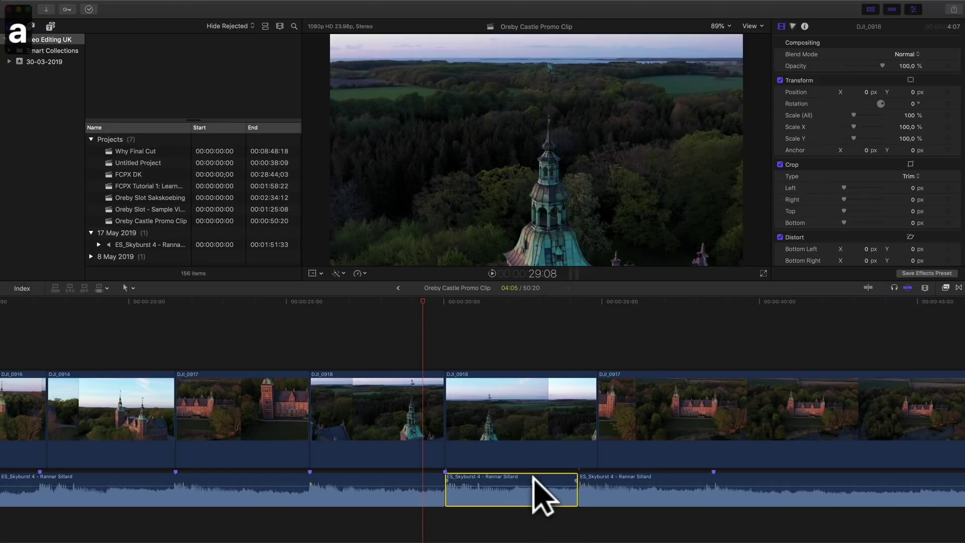
pyautogui.press('super+x')
# Slide the remaining music left to close the gap and end the second DJI_0918 clip on the beat marker
pyautogui.moveTo(603, 475); pyautogui.dragTo(490, 473)
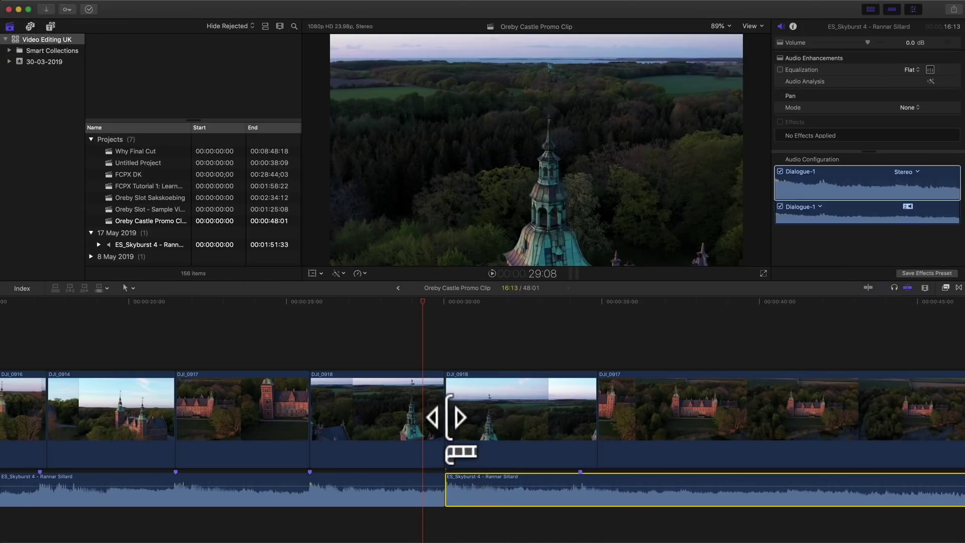
pyautogui.moveTo(596, 414); pyautogui.dragTo(579, 414)
pyautogui.moveTo(429, 351); pyautogui.dragTo(407, 351)
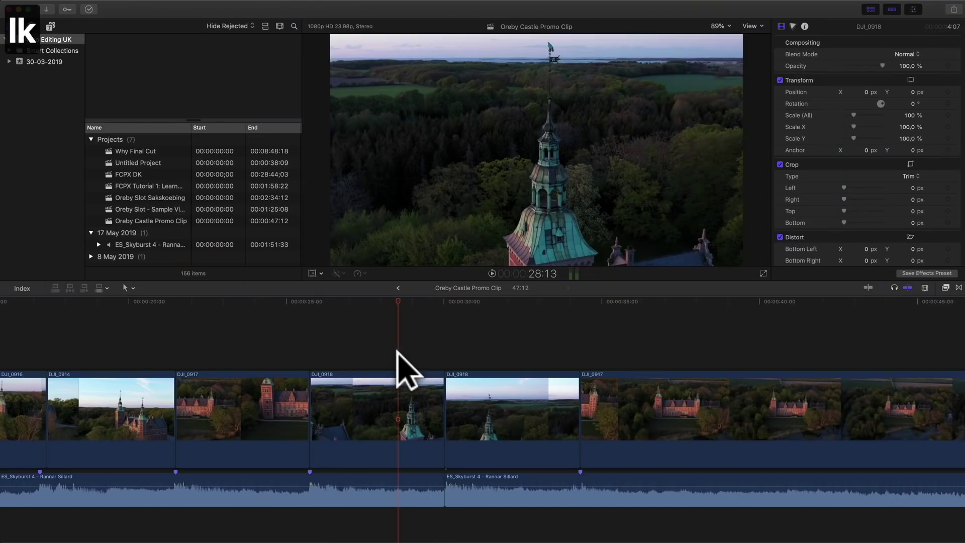
pyautogui.press('space')
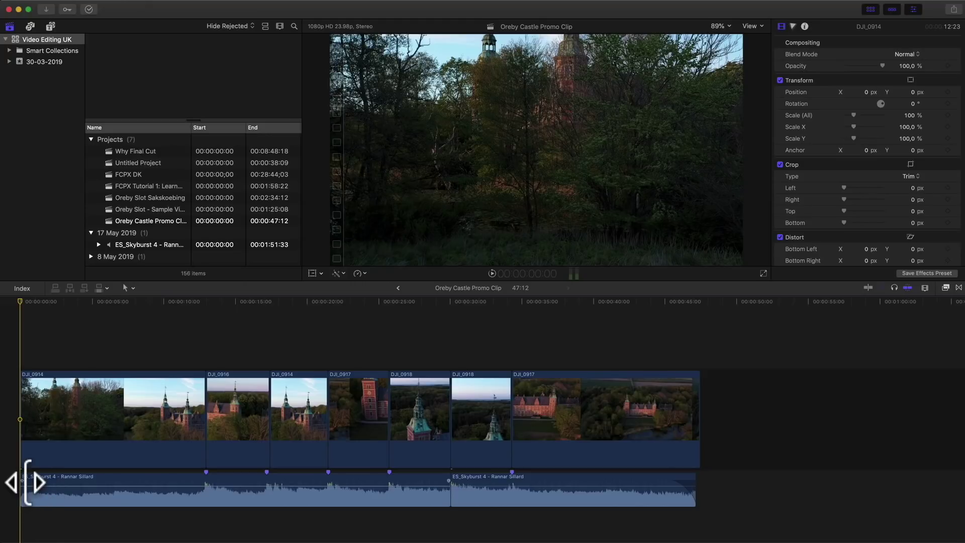
# Nudge the Skyburst 4 music clip's start and end edges, then play the 47:12 promo from the beginning
pyautogui.moveTo(24, 481); pyautogui.dragTo(43, 477)
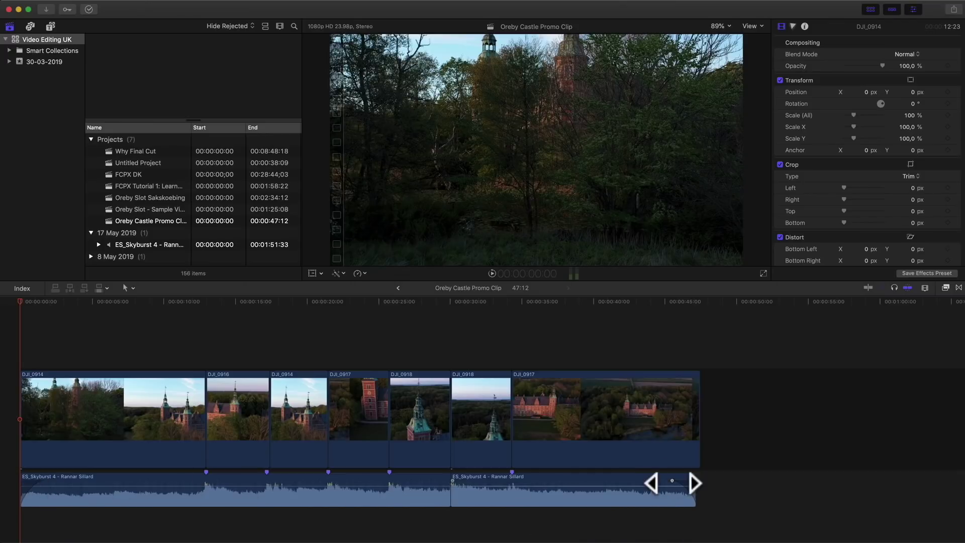
pyautogui.moveTo(673, 483)
pyautogui.mouseDown()
pyautogui.moveTo(690, 481)
pyautogui.moveTo(671, 481)
pyautogui.mouseUp()
pyautogui.press('space')
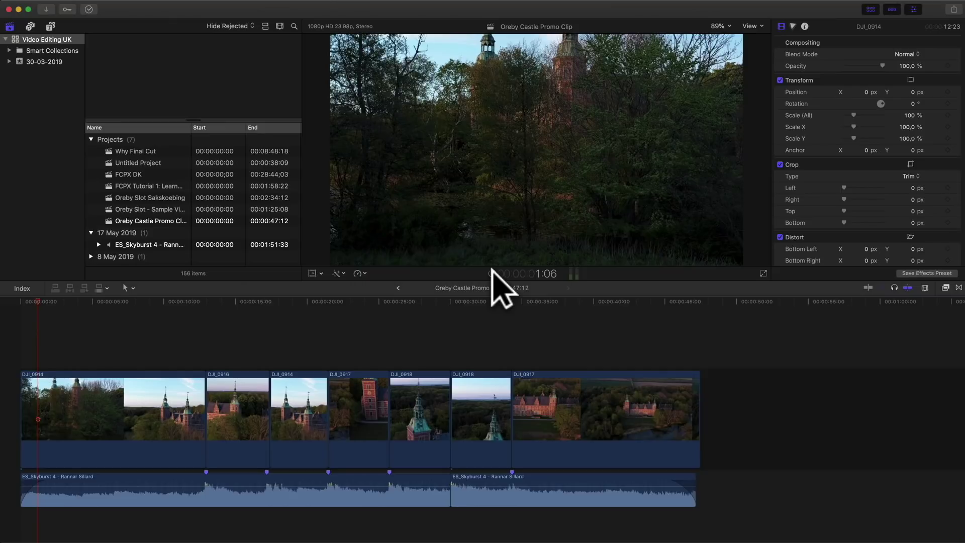